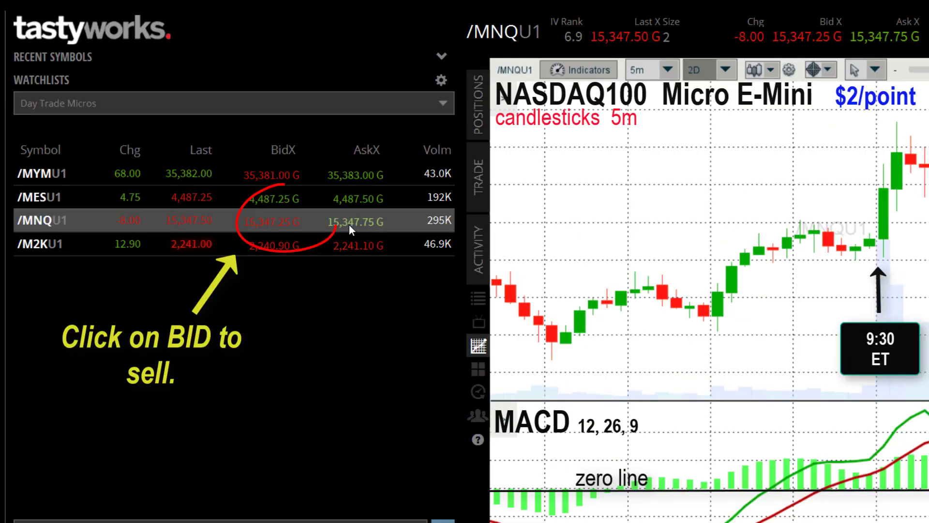
Sell 2 /MNQU1 contracts short at the bid, filling at 15,347.00
click(284, 221)
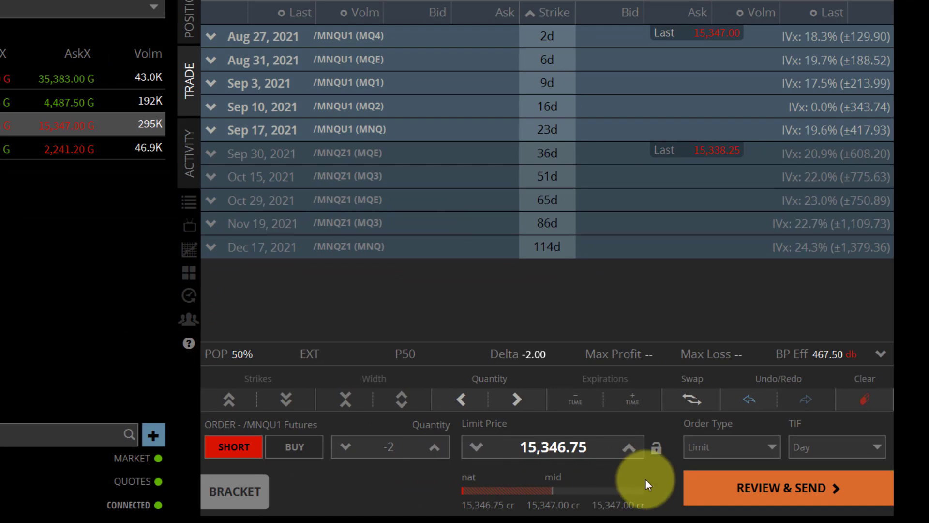
click(707, 487)
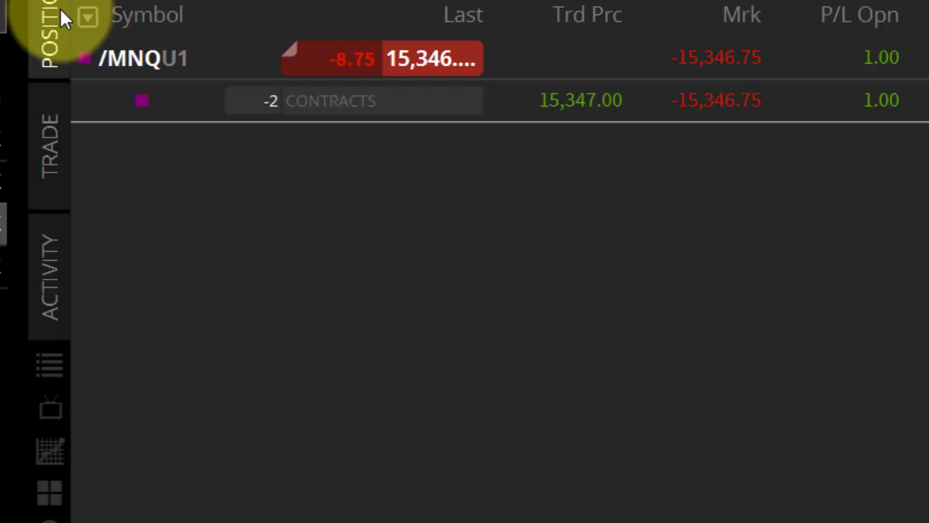
click(840, 104)
Open a bracket order for the -2 /MNQU1 position (15,654.00 stop, 14,579.50 target) beside the chart
right_click(841, 105)
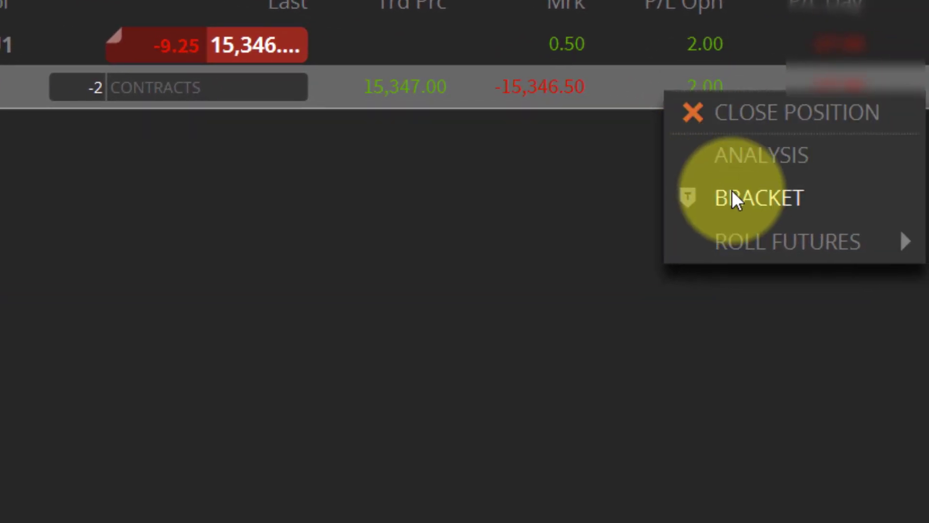
click(732, 191)
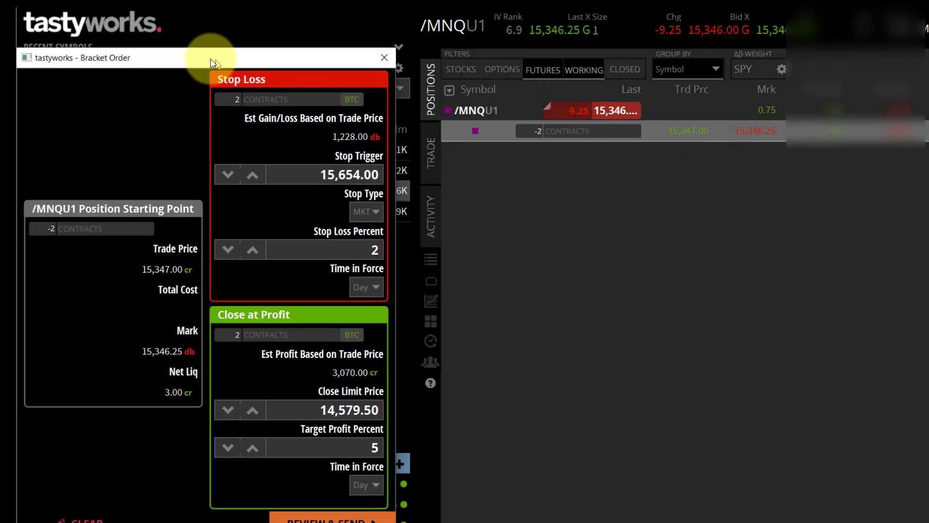
drag(210, 62, 233, 36)
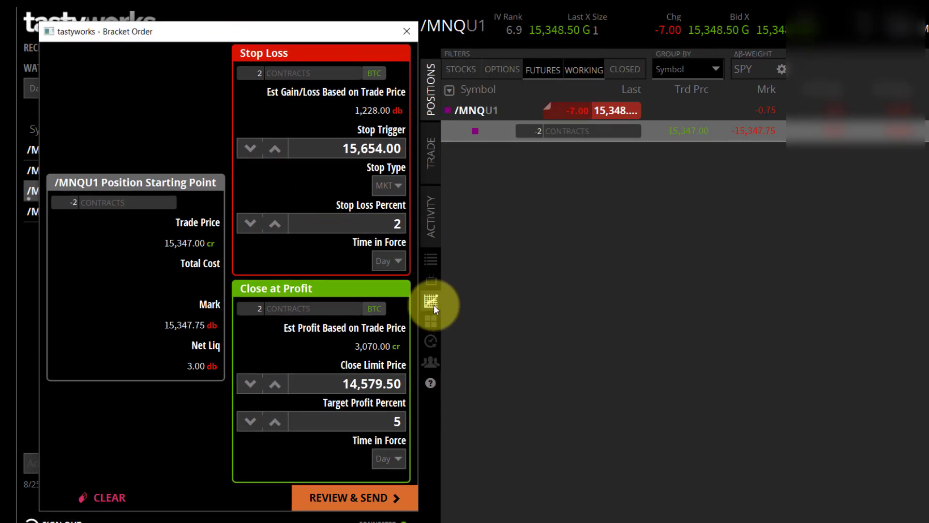
click(432, 303)
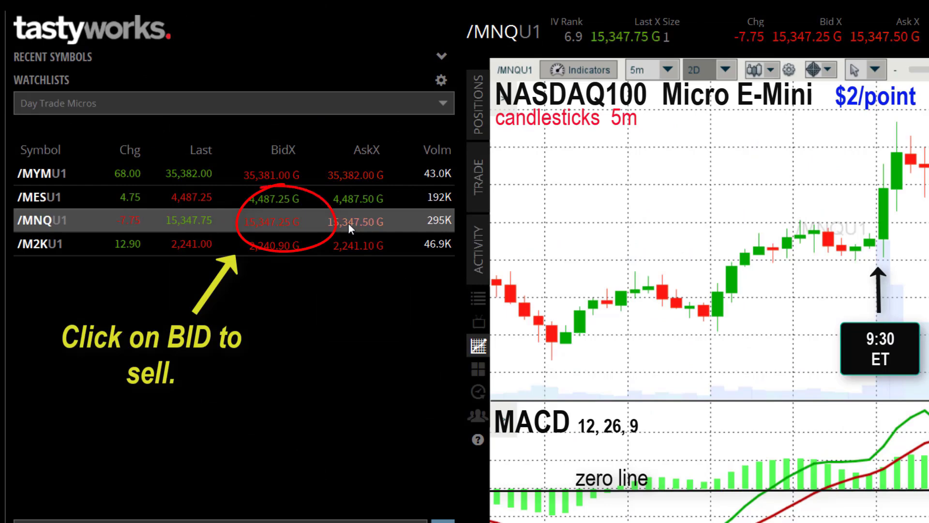
Start a short /MNQU1 order at the bid with quantity 2 contracts
click(283, 222)
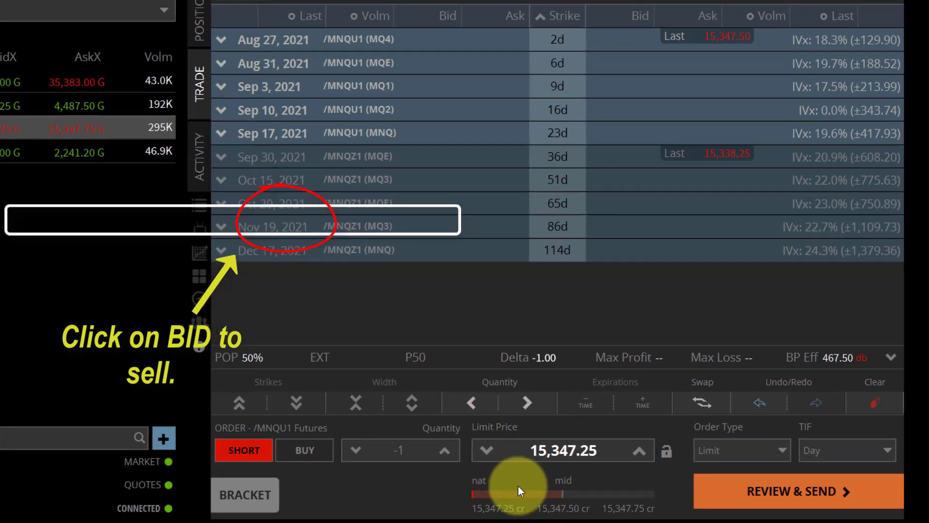
click(435, 447)
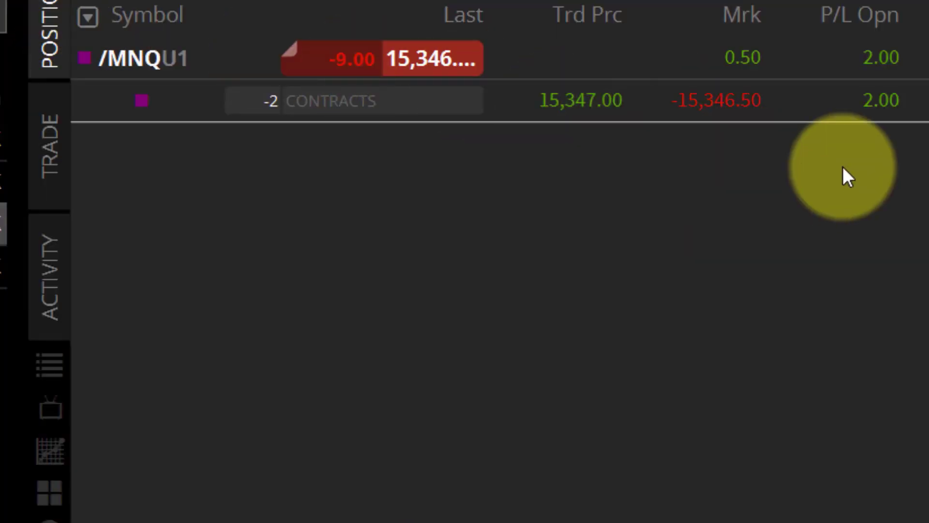
click(840, 103)
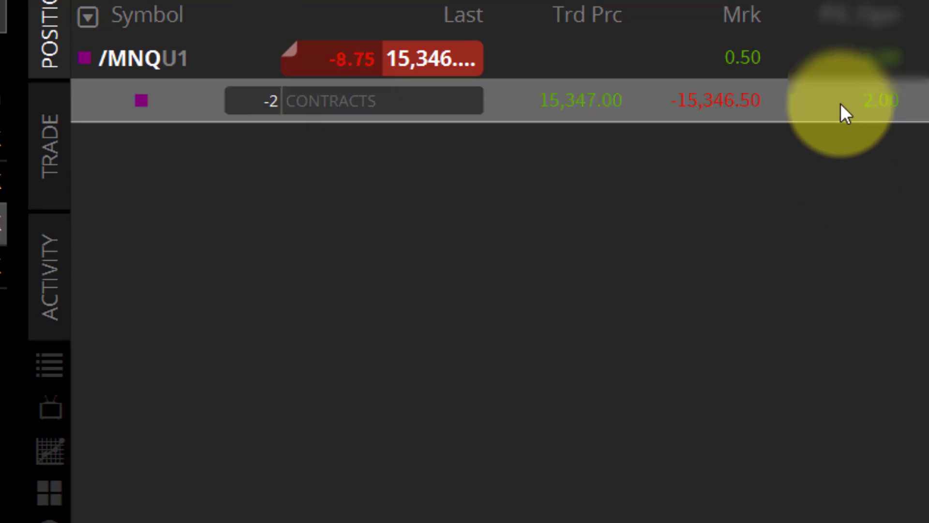
Open a bracket order for the -2 /MNQU1 position and move it left of the positions list
right_click(816, 103)
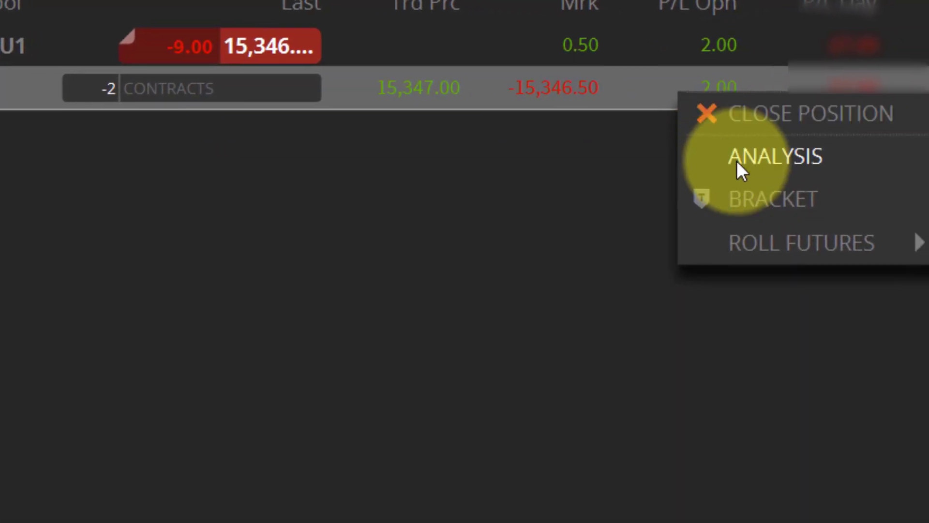
click(735, 196)
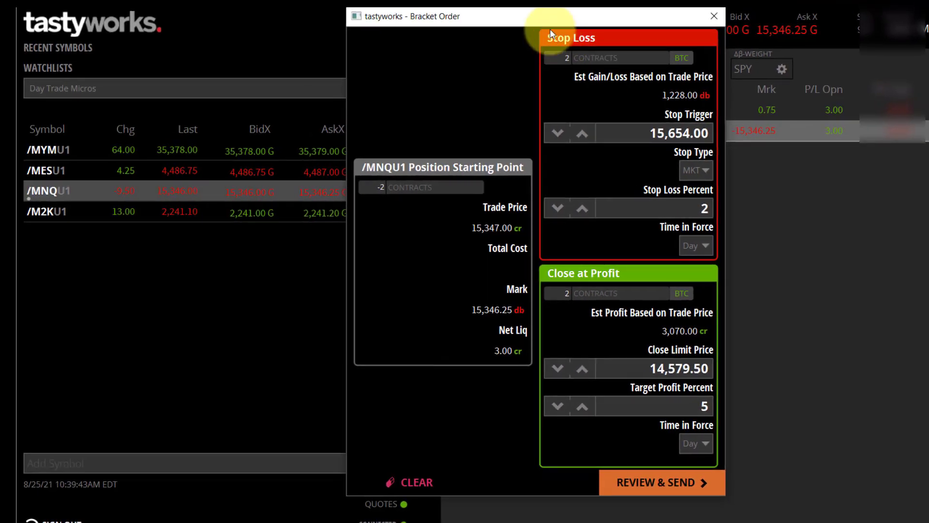
drag(550, 25, 237, 31)
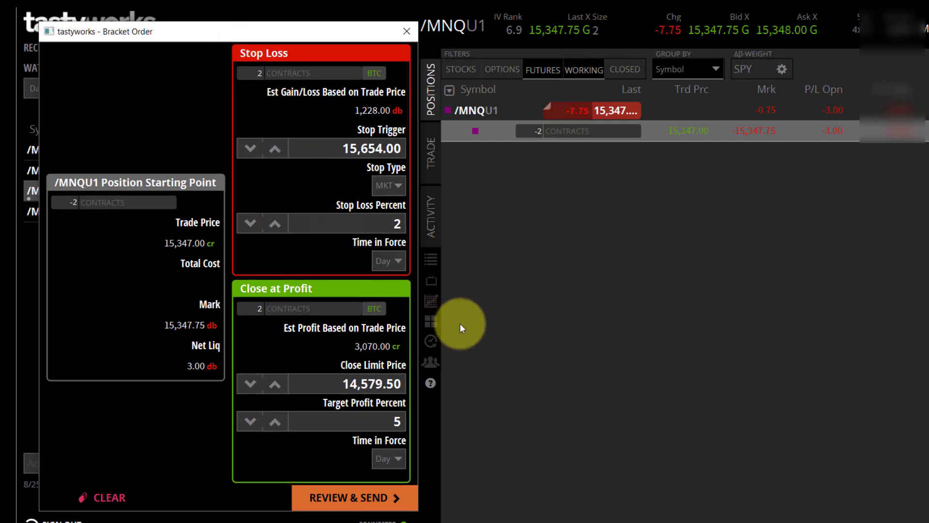
With the chart visible, set the bracket stop trigger to 15,355 and profit target to 15,300
click(431, 302)
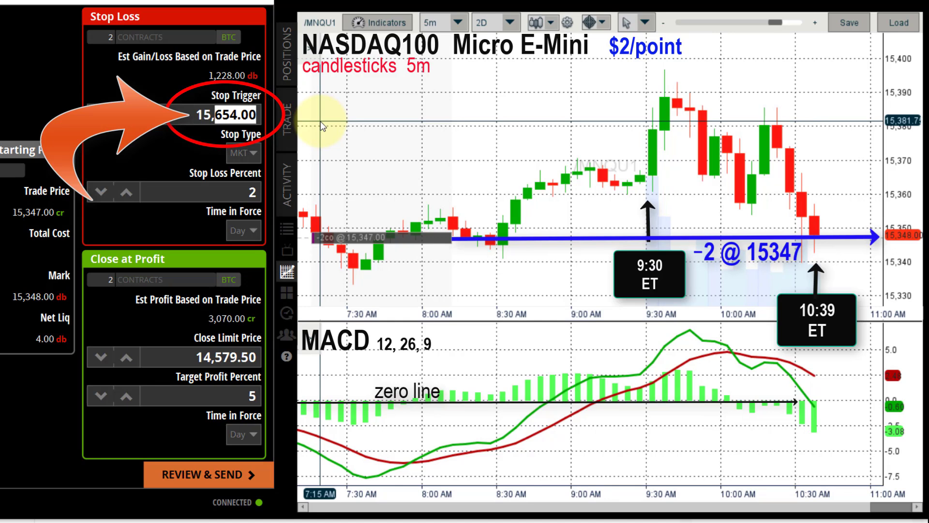
text(355)
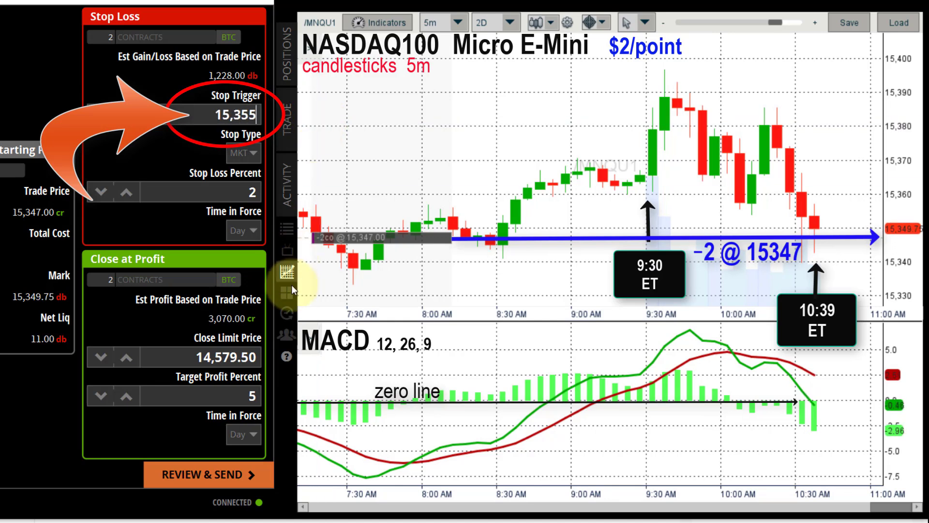
click(234, 231)
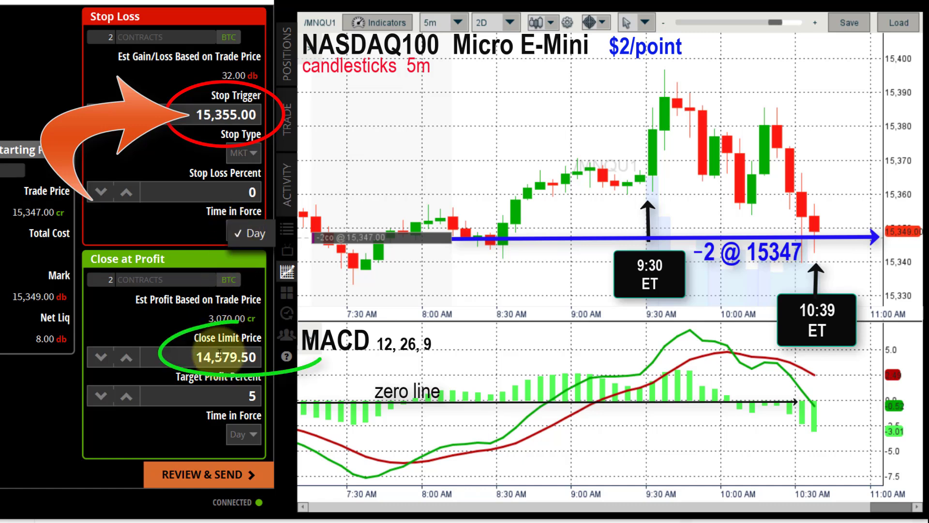
drag(206, 359, 257, 358)
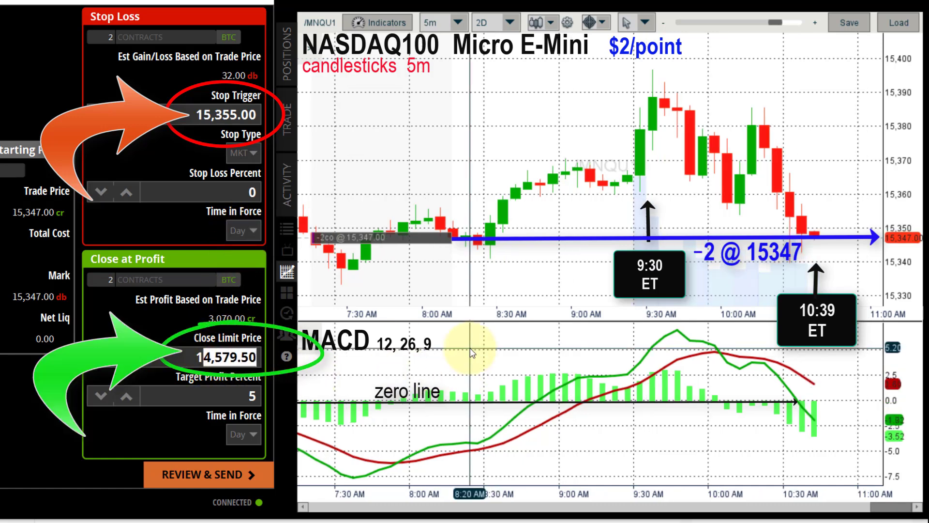
text(5300)
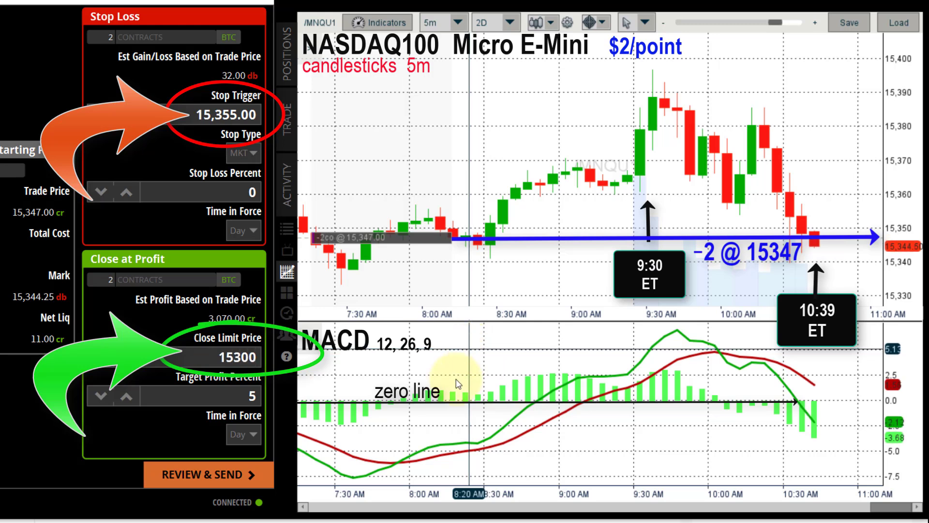
click(238, 435)
click(238, 435)
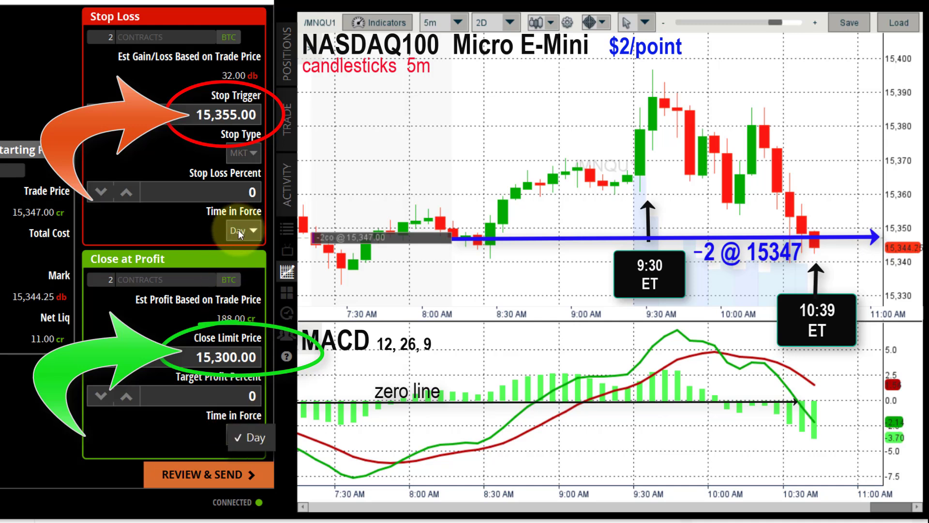
Correct the stop trigger to 15,350 and send the bracket order
click(235, 120)
key(BackSpace)
key(BackSpace)
key(BackSpace)
key(BackSpace)
text(0)
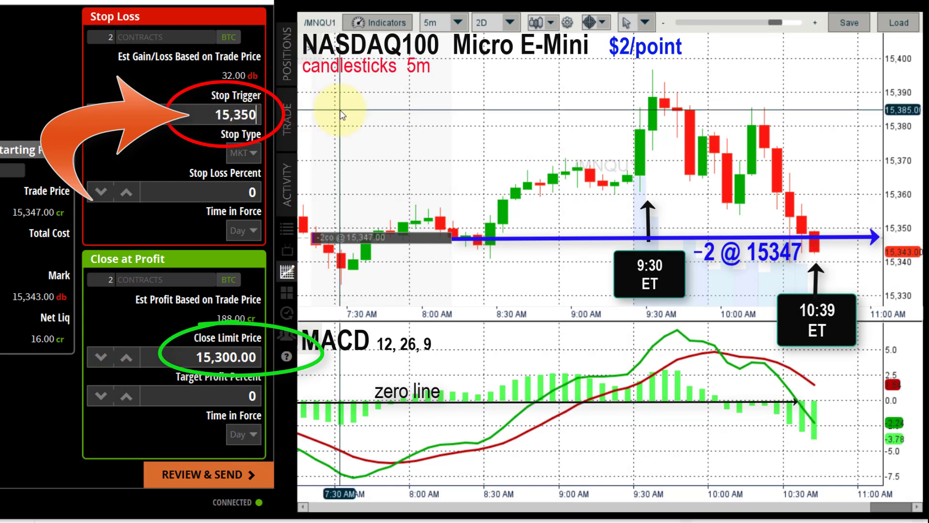
click(244, 231)
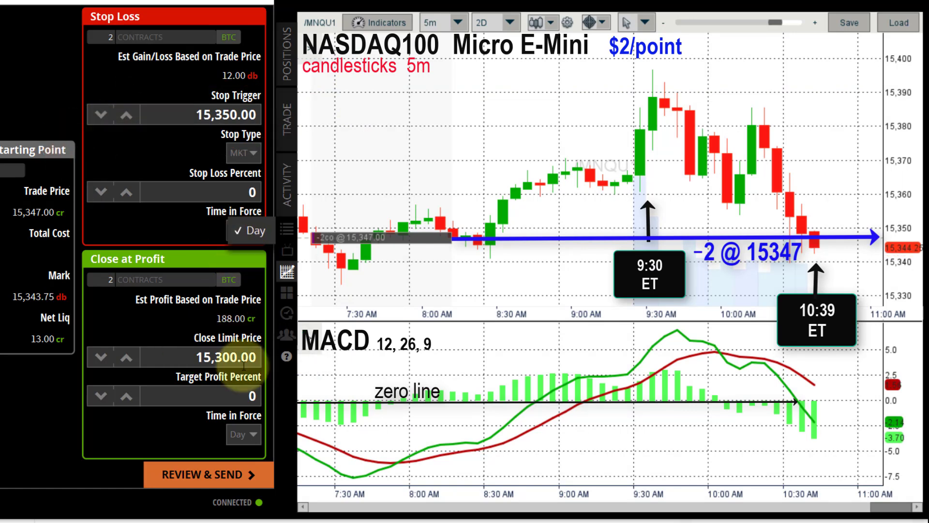
click(212, 479)
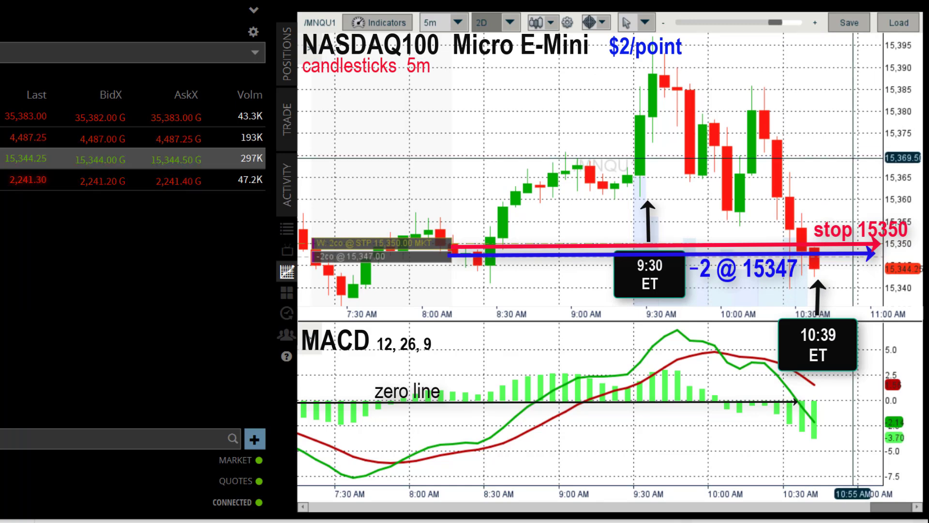
Lower the price axis Max to narrow the range, then move the working stop to 15,347.00
click(912, 44)
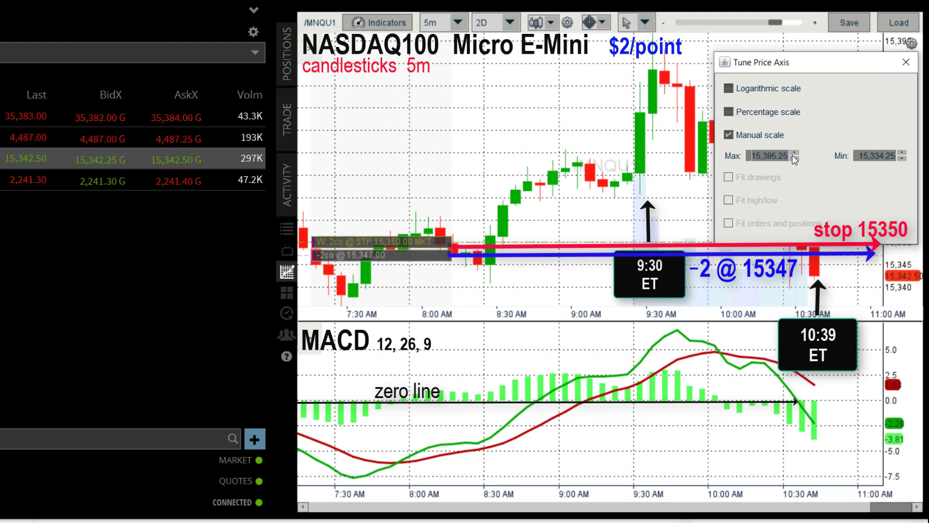
drag(795, 158, 794, 161)
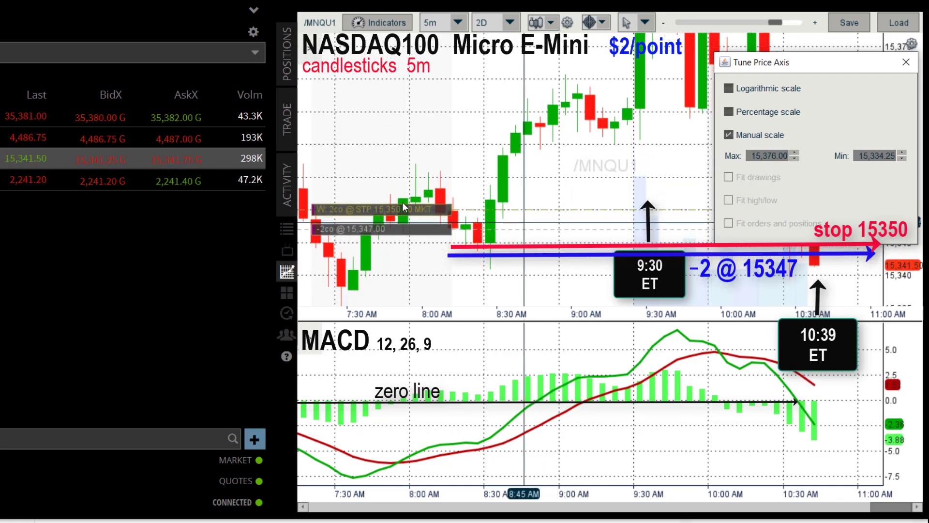
drag(405, 210, 398, 234)
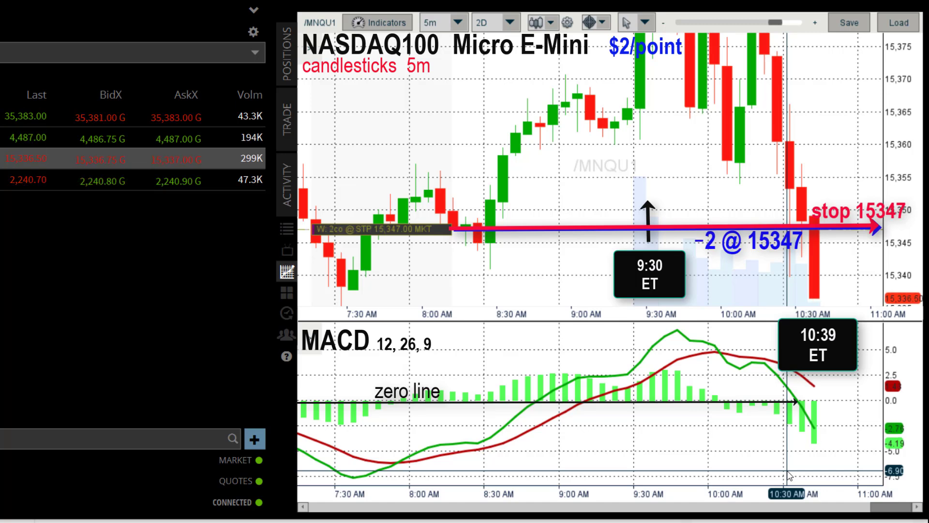
Widen the chart's price range and lower the working stop to 15,345.00
drag(918, 60, 915, 159)
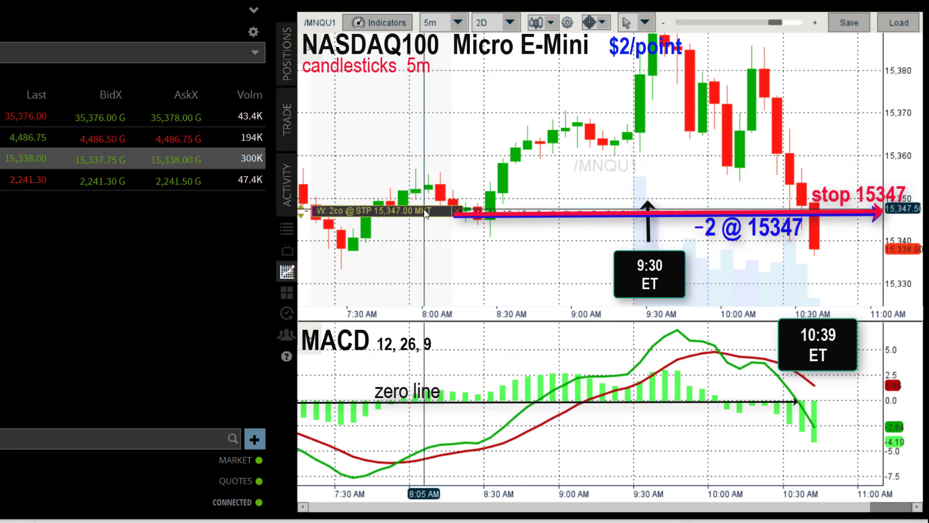
drag(426, 214, 426, 224)
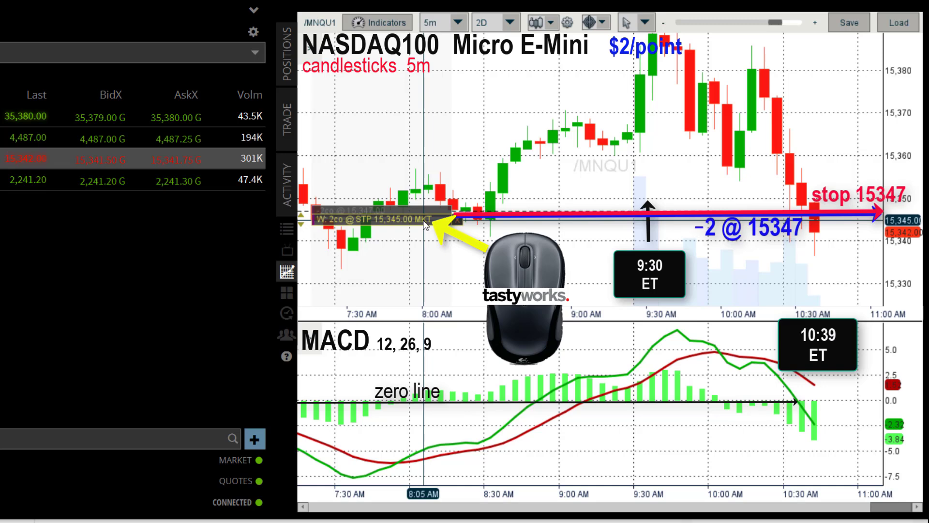